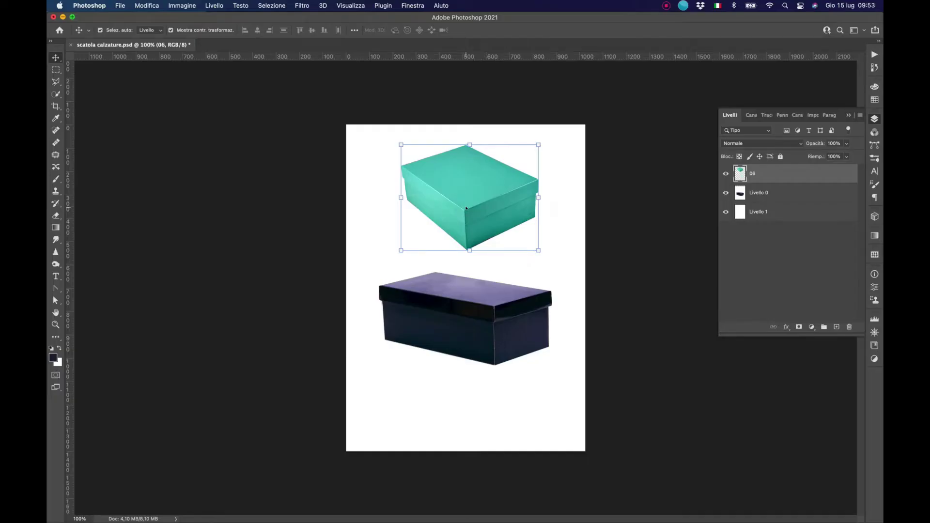
# Select layer 06 and move the teal box down over the right half of the dark box
pyautogui.click(631, 232)
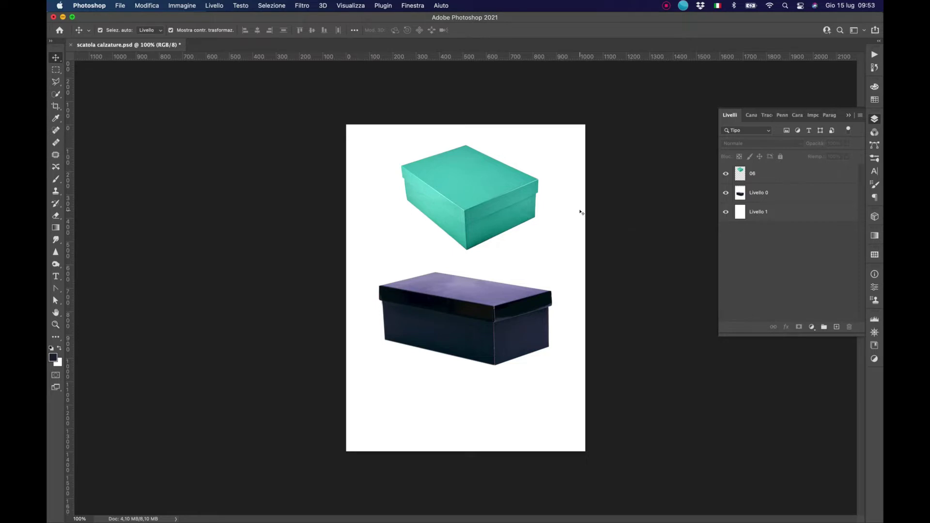
pyautogui.click(488, 196)
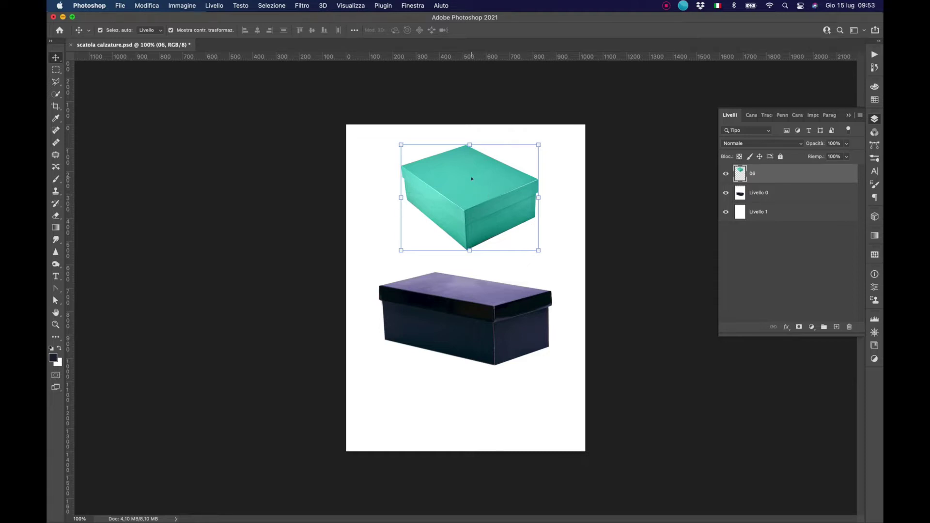
pyautogui.moveTo(472, 179)
pyautogui.mouseDown()
pyautogui.moveTo(498, 253)
pyautogui.moveTo(499, 294)
pyautogui.mouseUp()
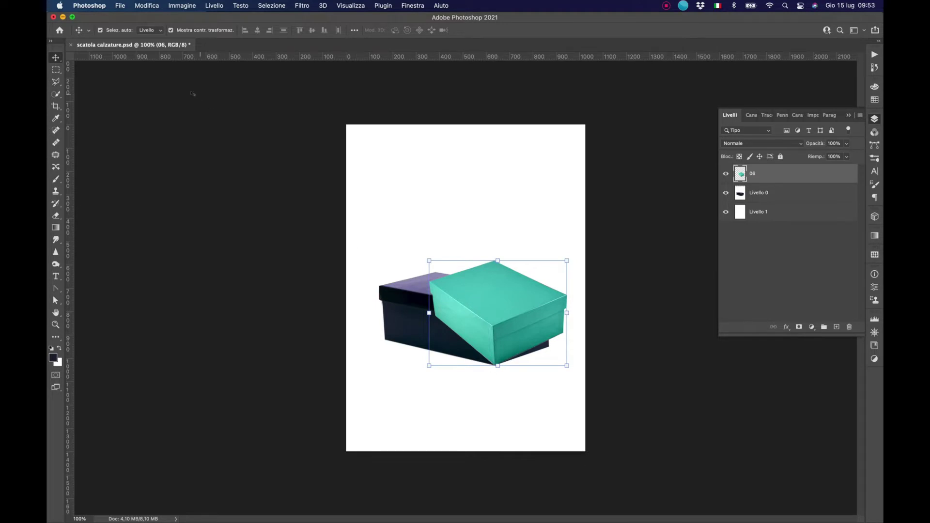
pyautogui.click(145, 5)
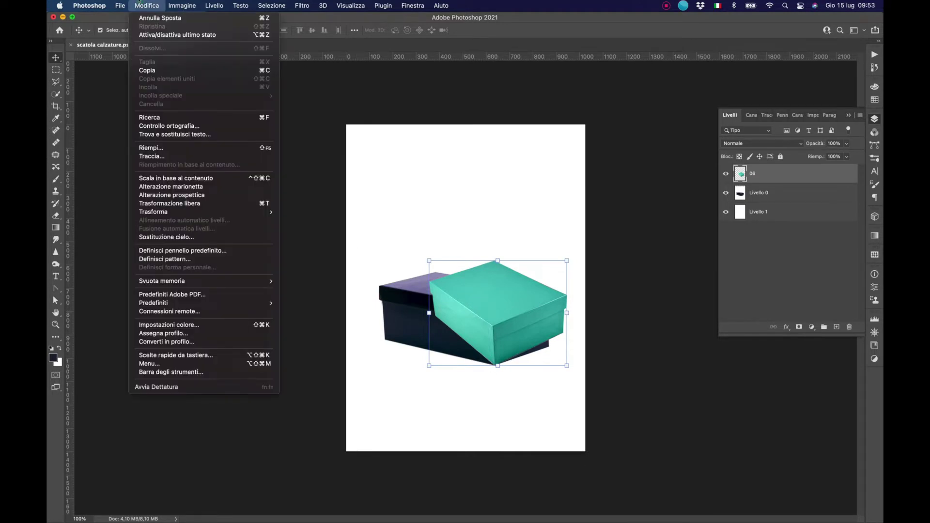
# Start a Perspective Warp and fit a plane to the teal box's long front side
pyautogui.click(181, 195)
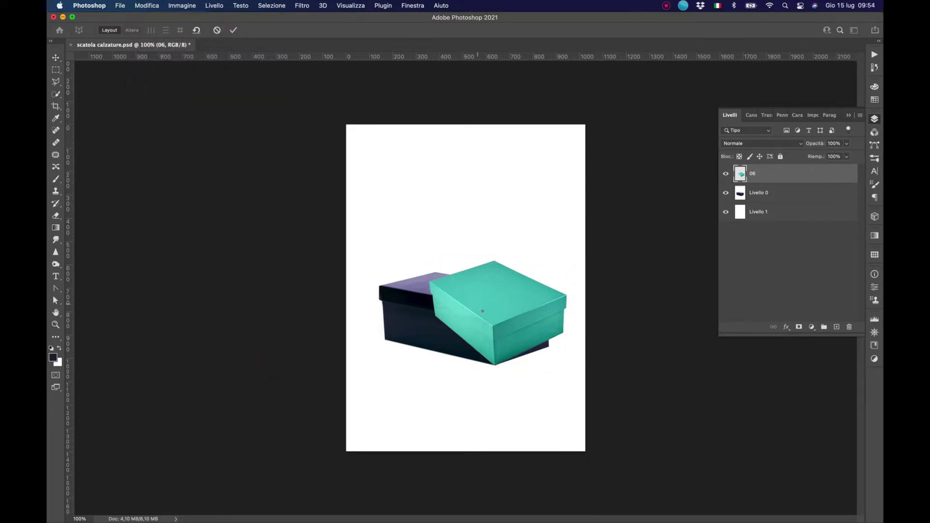
pyautogui.moveTo(493, 326); pyautogui.dragTo(564, 350)
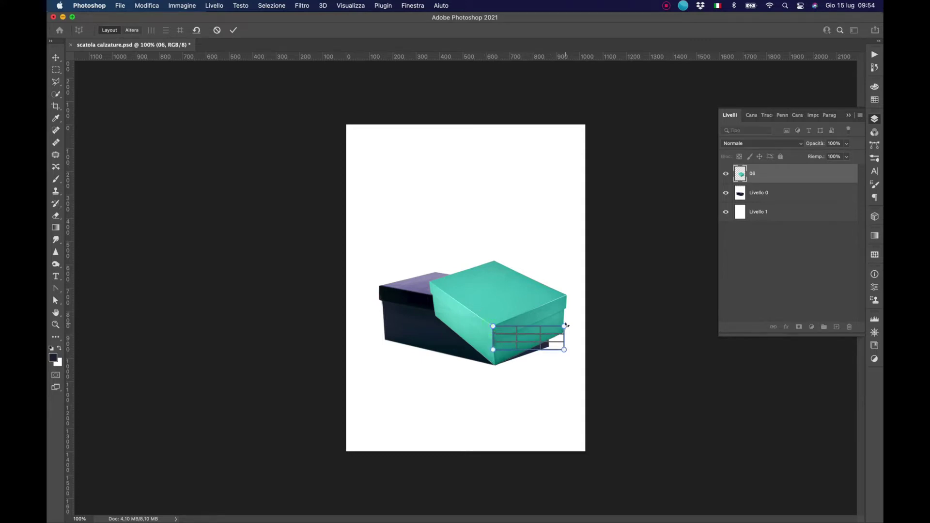
pyautogui.moveTo(566, 327); pyautogui.dragTo(567, 296)
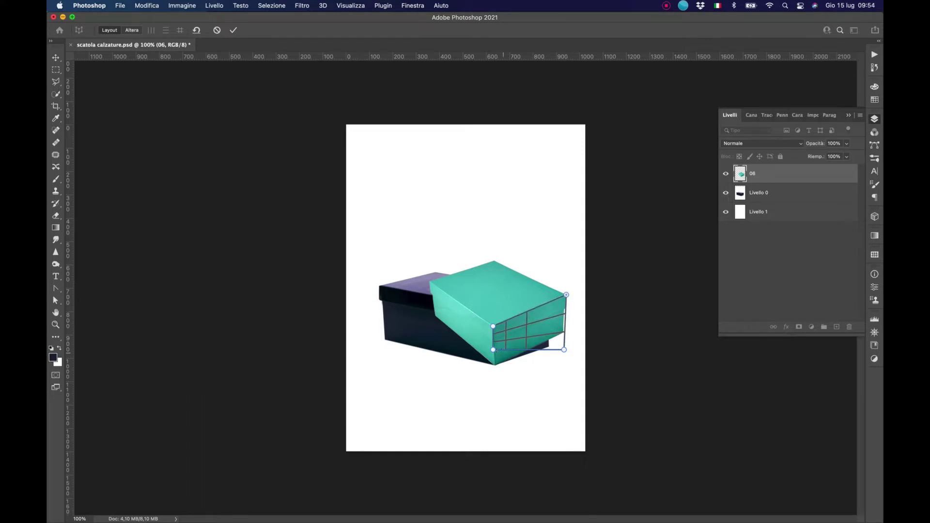
pyautogui.moveTo(494, 350); pyautogui.dragTo(496, 368)
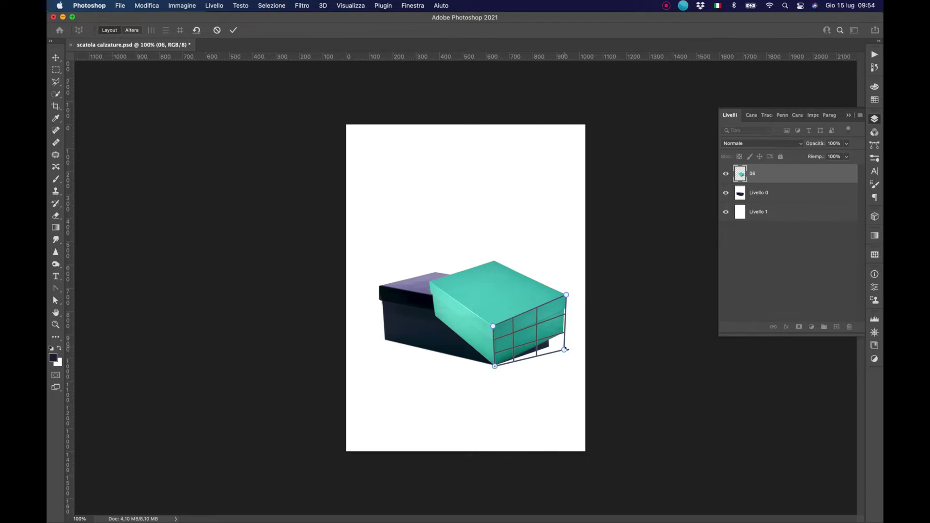
pyautogui.moveTo(564, 350); pyautogui.dragTo(566, 334)
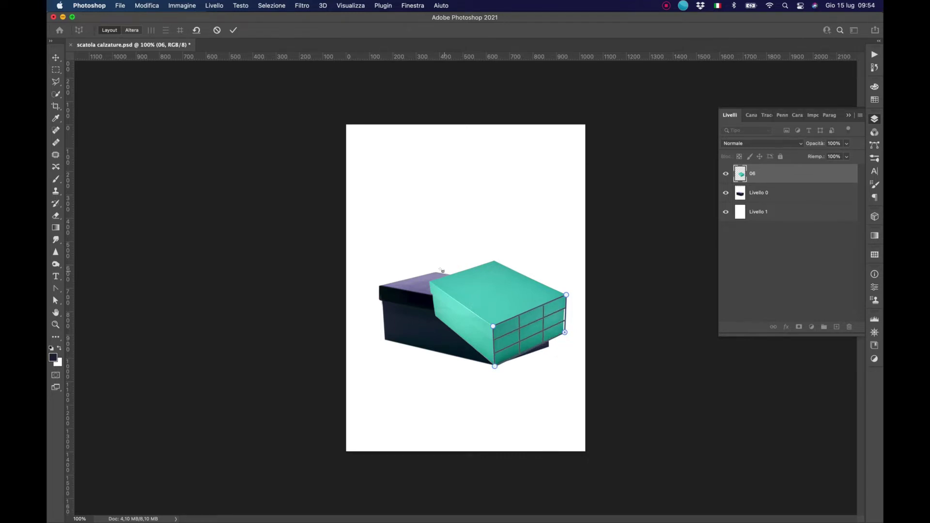
# Draw a second plane over the box's top face and fit its corners to the lid
pyautogui.moveTo(436, 268); pyautogui.dragTo(539, 322)
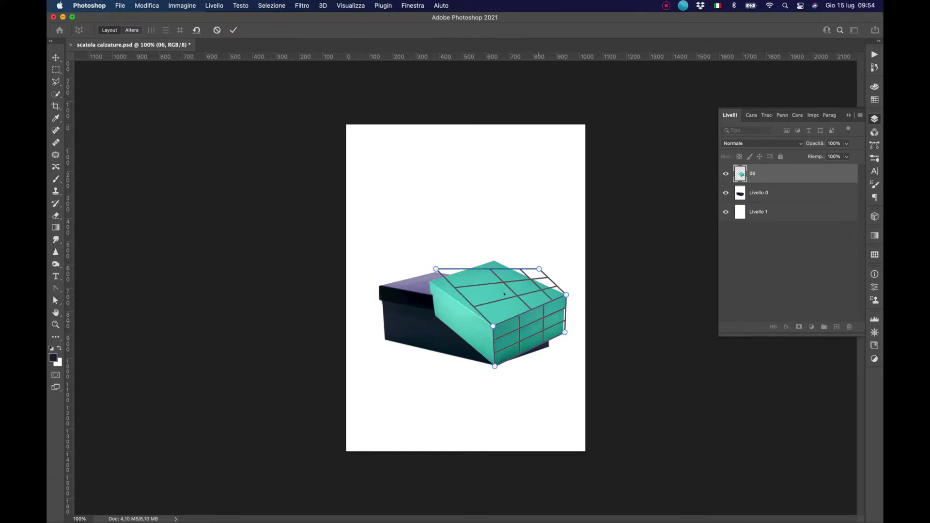
pyautogui.moveTo(437, 269); pyautogui.dragTo(429, 281)
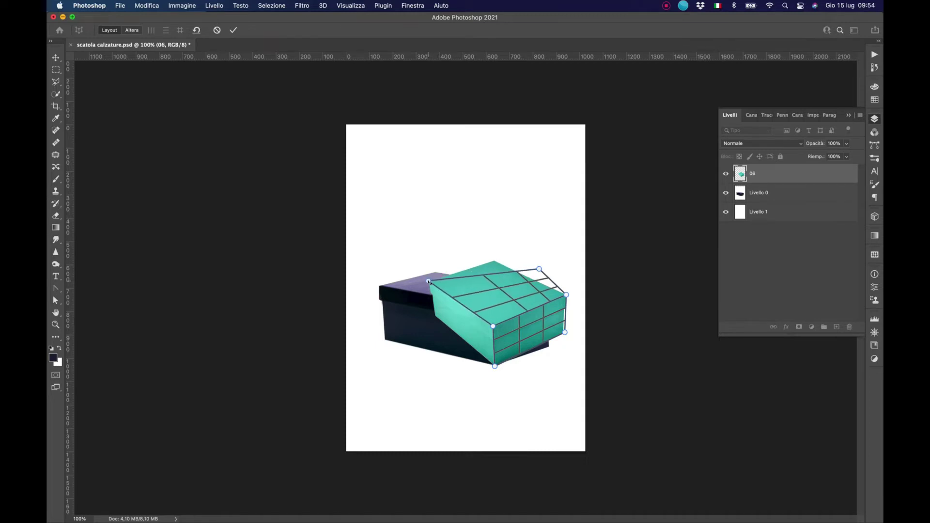
pyautogui.moveTo(539, 269); pyautogui.dragTo(496, 262)
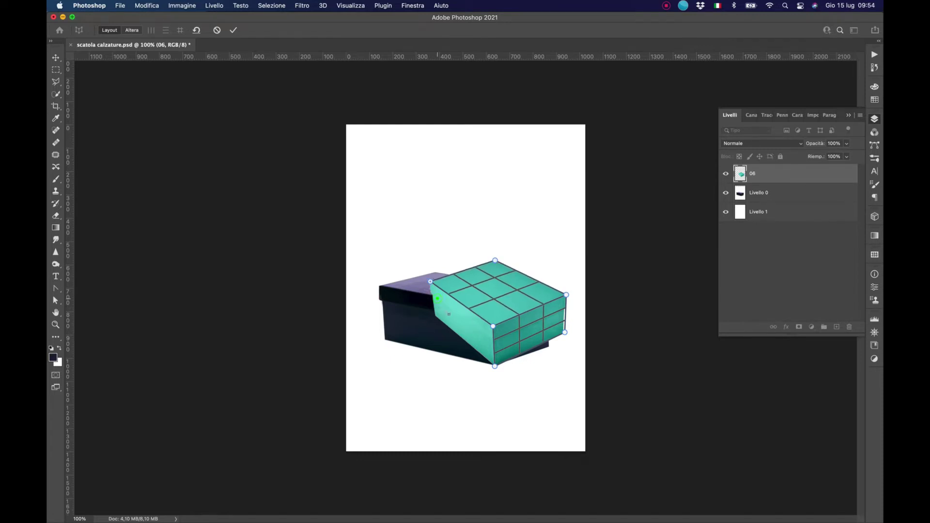
# Draw a third plane on the teal box's short end face, snapped to the front and top planes
pyautogui.moveTo(437, 298); pyautogui.dragTo(495, 367)
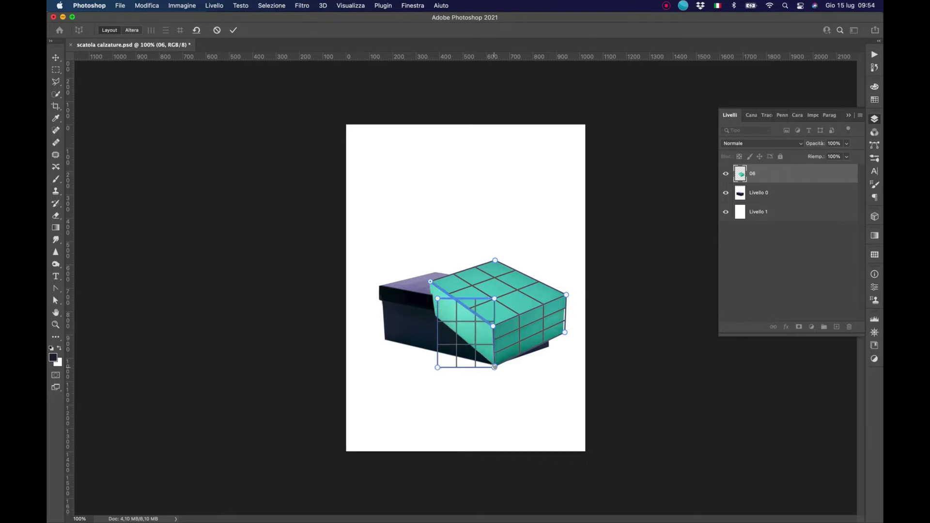
pyautogui.moveTo(437, 368); pyautogui.dragTo(435, 317)
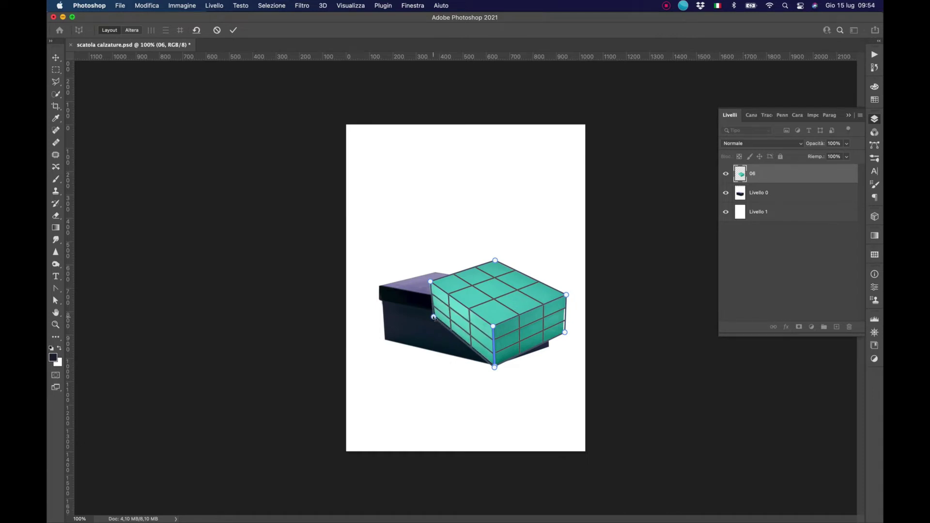
pyautogui.moveTo(435, 318); pyautogui.dragTo(436, 319)
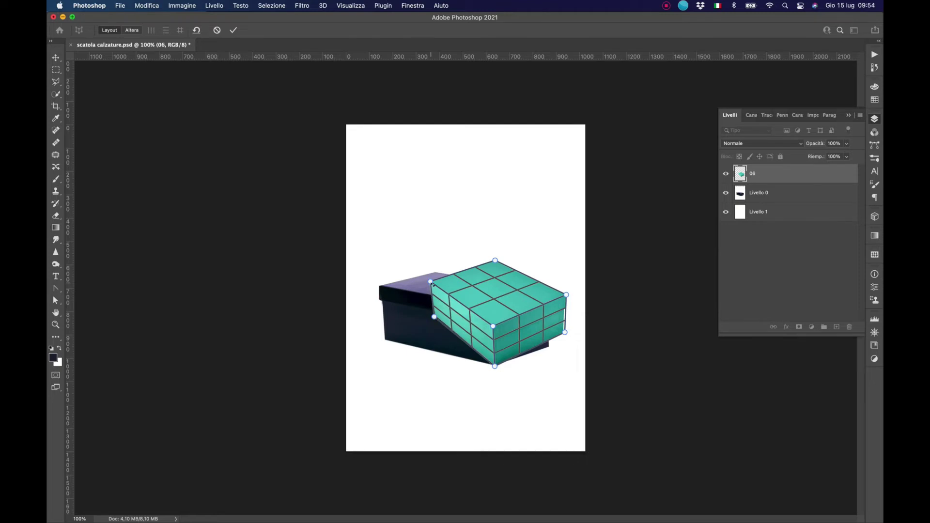
pyautogui.moveTo(431, 282); pyautogui.dragTo(429, 282)
pyautogui.moveTo(565, 333); pyautogui.dragTo(566, 334)
# Switch to Warp mode and stretch the box's left edge and top face out toward the dark box
pyautogui.press('w')
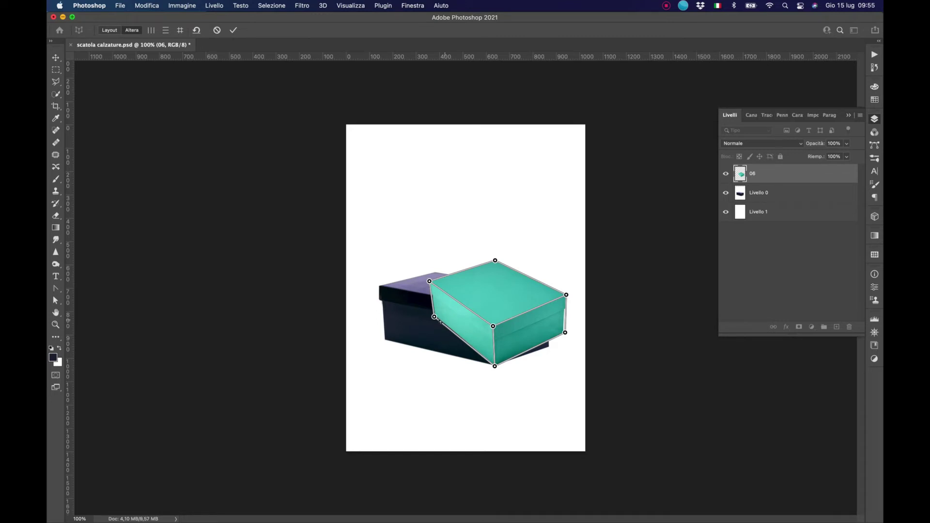
pyautogui.moveTo(435, 318); pyautogui.dragTo(386, 340)
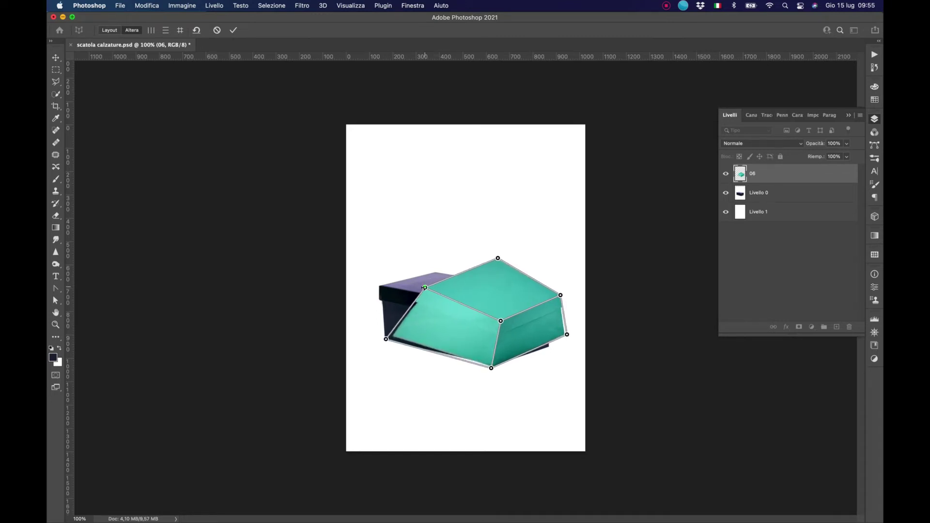
pyautogui.moveTo(424, 288); pyautogui.dragTo(376, 287)
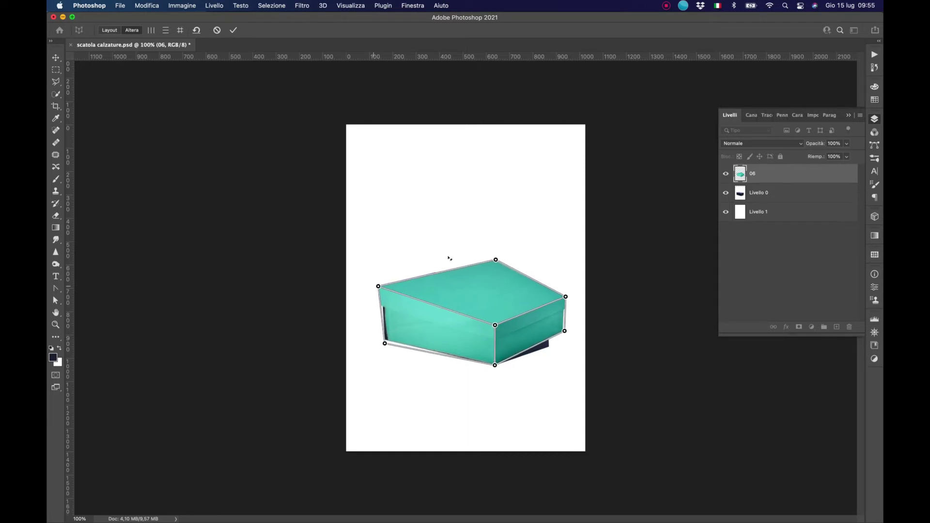
pyautogui.click(847, 144)
# Lower layer 06 opacity to 54% and drag the warp corners onto the dark box's edges
pyautogui.moveTo(848, 155); pyautogui.dragTo(826, 155)
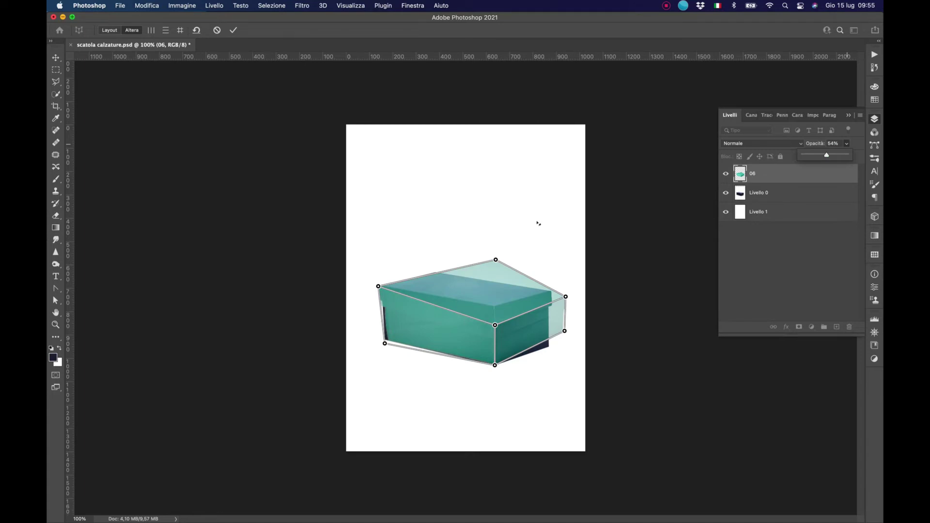
pyautogui.moveTo(497, 260); pyautogui.dragTo(429, 274)
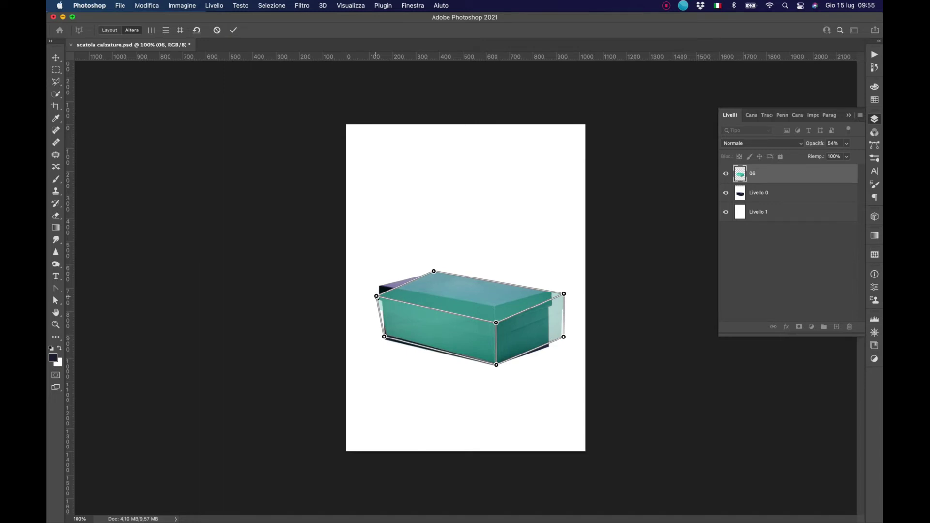
pyautogui.moveTo(376, 296); pyautogui.dragTo(378, 288)
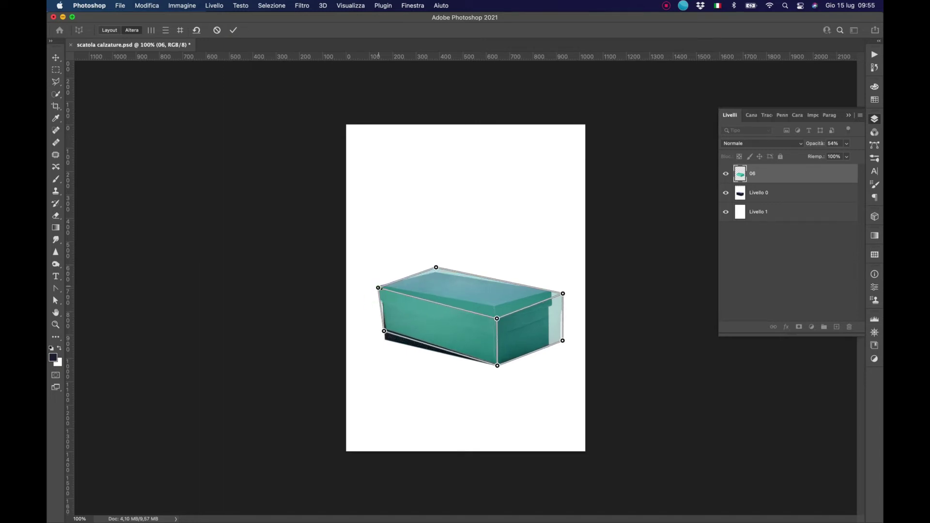
pyautogui.moveTo(385, 331); pyautogui.dragTo(382, 344)
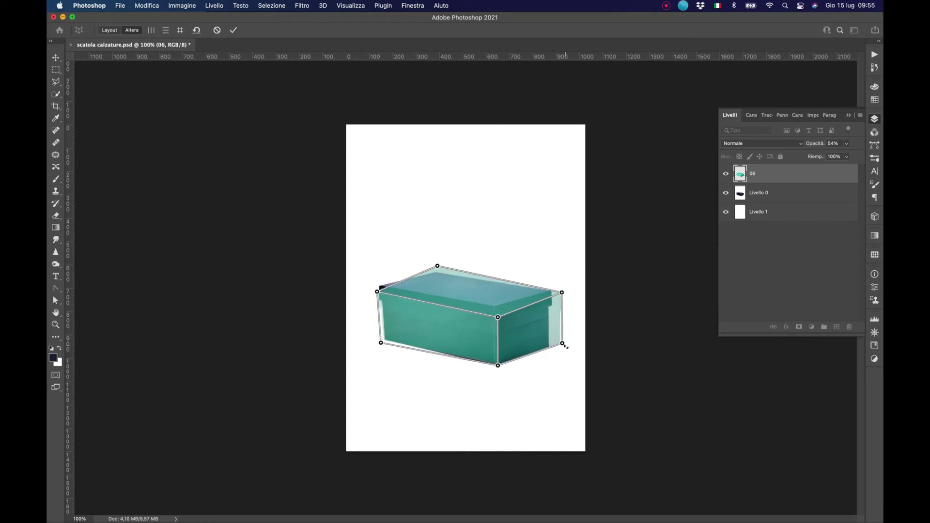
pyautogui.moveTo(562, 343); pyautogui.dragTo(550, 348)
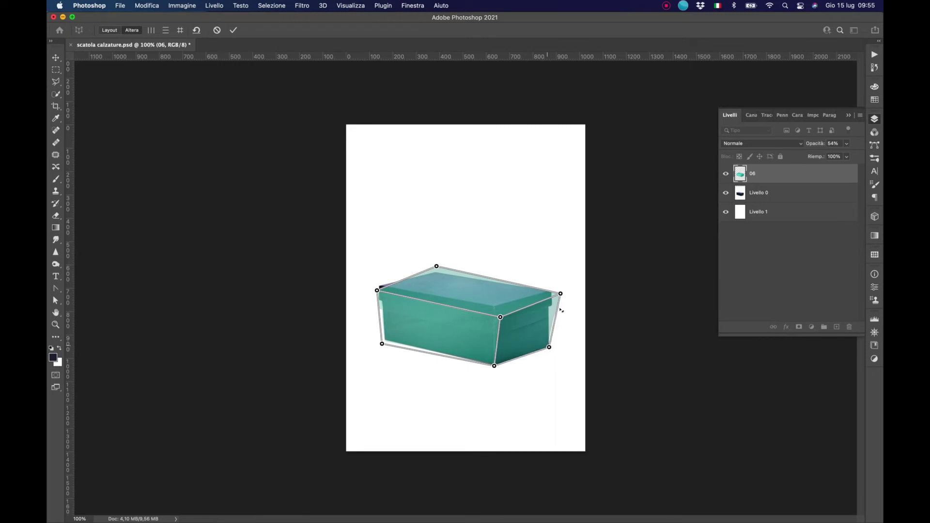
pyautogui.moveTo(561, 293); pyautogui.dragTo(552, 292)
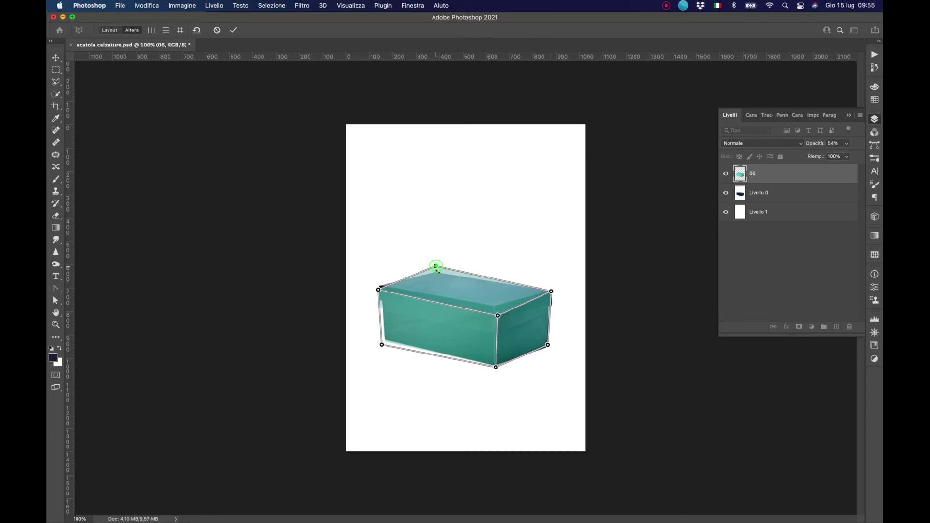
# Nudge the lid, front and bottom warp pins until the teal box outline matches the dark box
pyautogui.moveTo(436, 266); pyautogui.dragTo(436, 273)
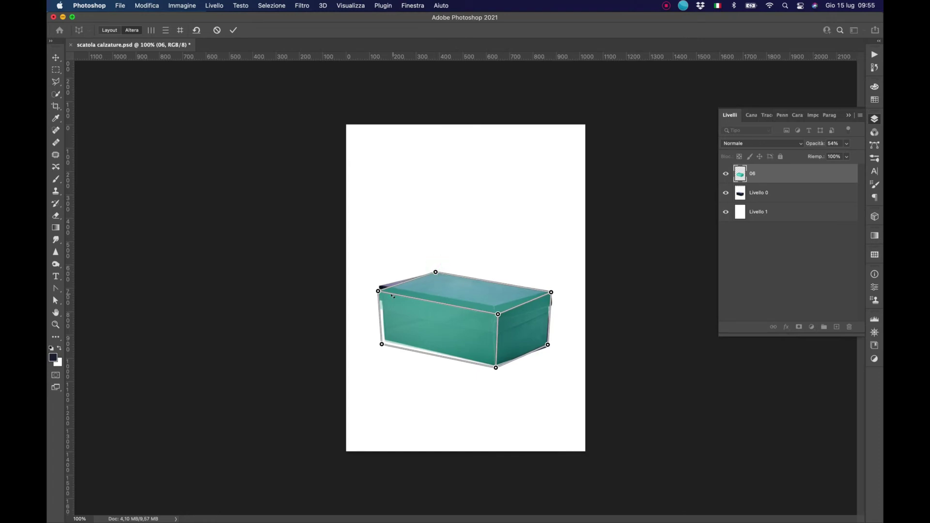
pyautogui.moveTo(378, 291); pyautogui.dragTo(378, 287)
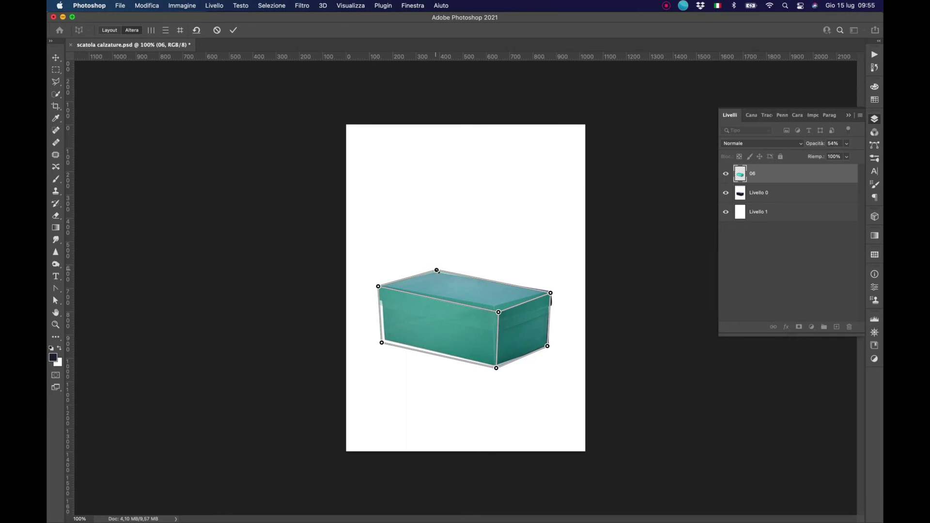
pyautogui.moveTo(437, 270); pyautogui.dragTo(439, 274)
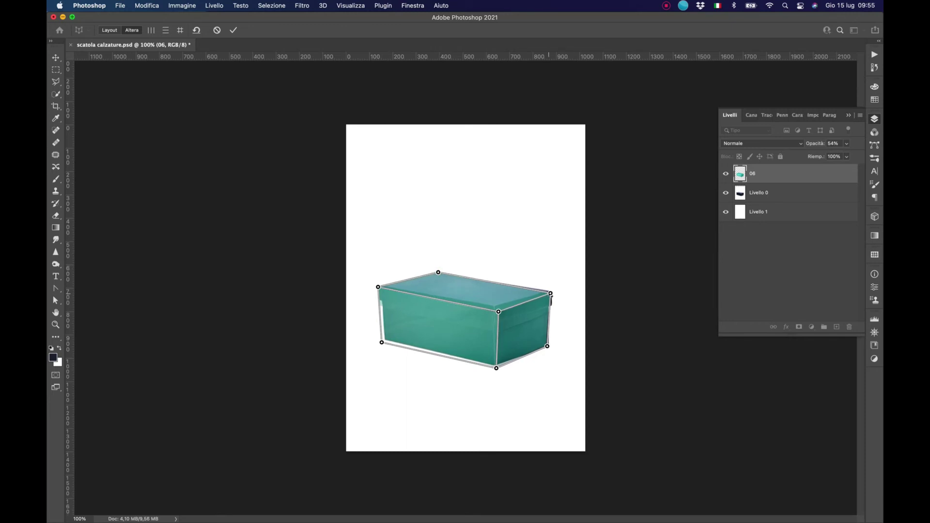
pyautogui.moveTo(550, 294); pyautogui.dragTo(549, 291)
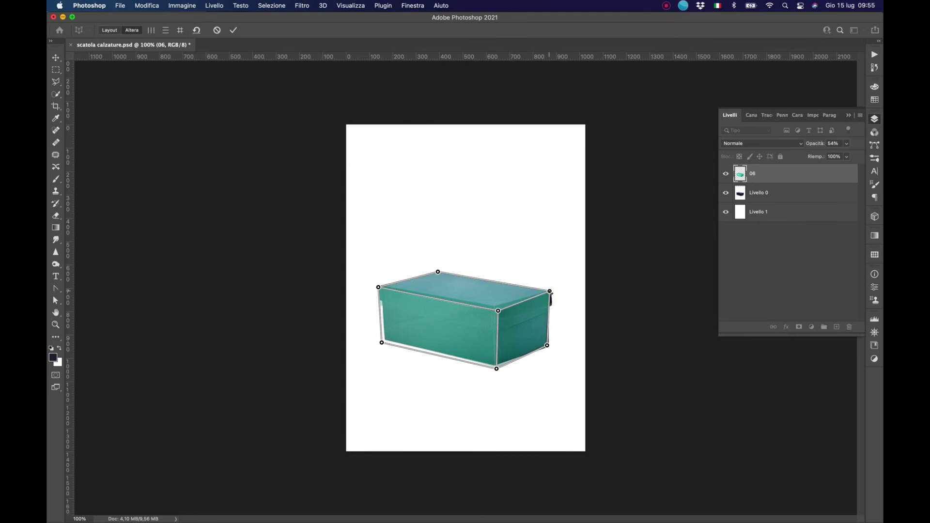
pyautogui.moveTo(499, 311); pyautogui.dragTo(495, 307)
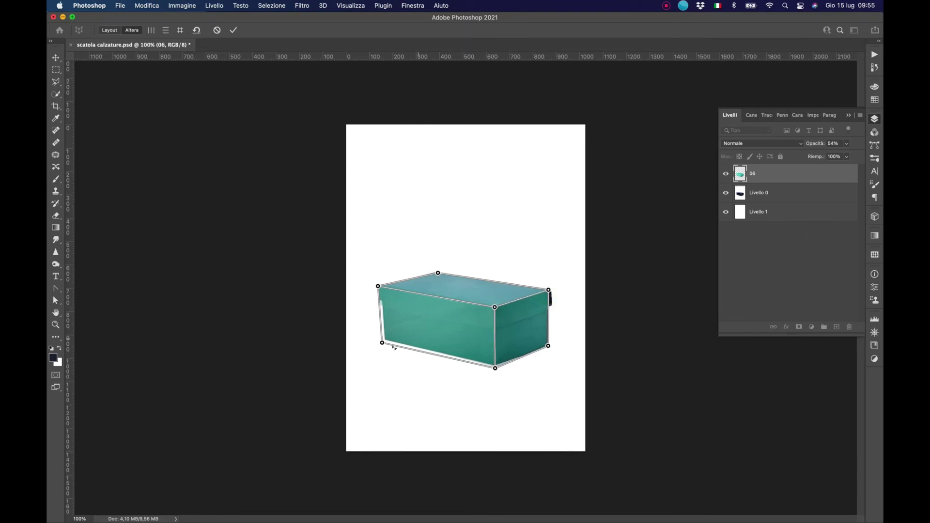
pyautogui.moveTo(382, 343); pyautogui.dragTo(382, 343)
pyautogui.moveTo(495, 370); pyautogui.dragTo(495, 368)
# Commit the perspective warp and restore layer 06 to 100% opacity
pyautogui.press('Return')
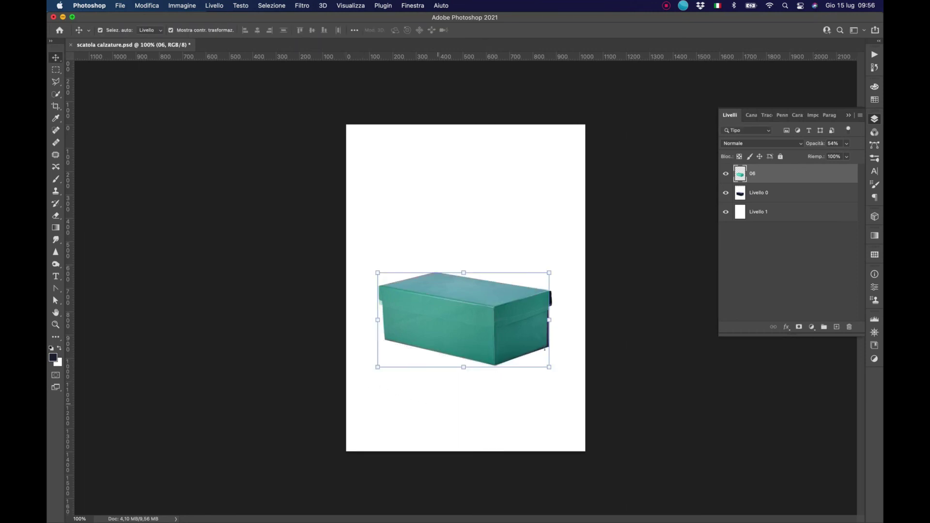
pyautogui.click(847, 143)
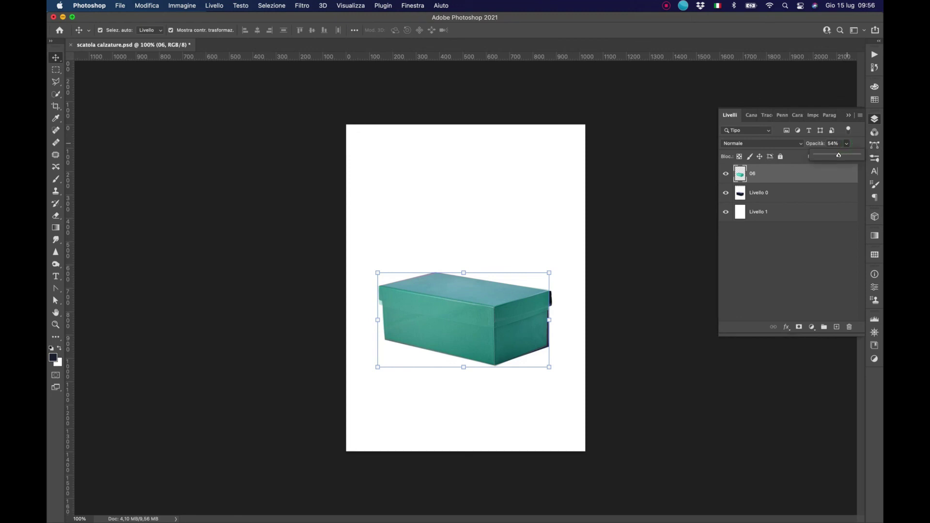
pyautogui.moveTo(838, 155); pyautogui.dragTo(858, 155)
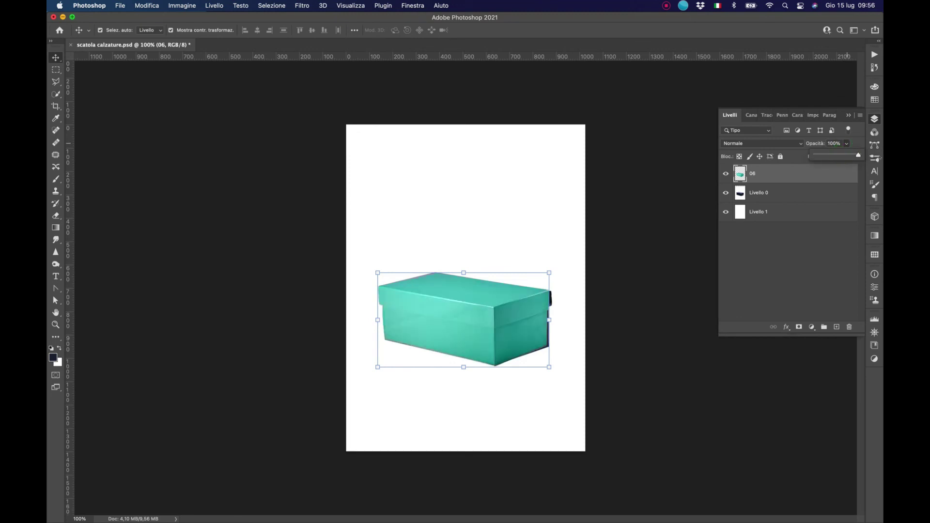
pyautogui.click(477, 206)
# Move the warped teal box up above the dark box and select layer Livello 0
pyautogui.click(462, 321)
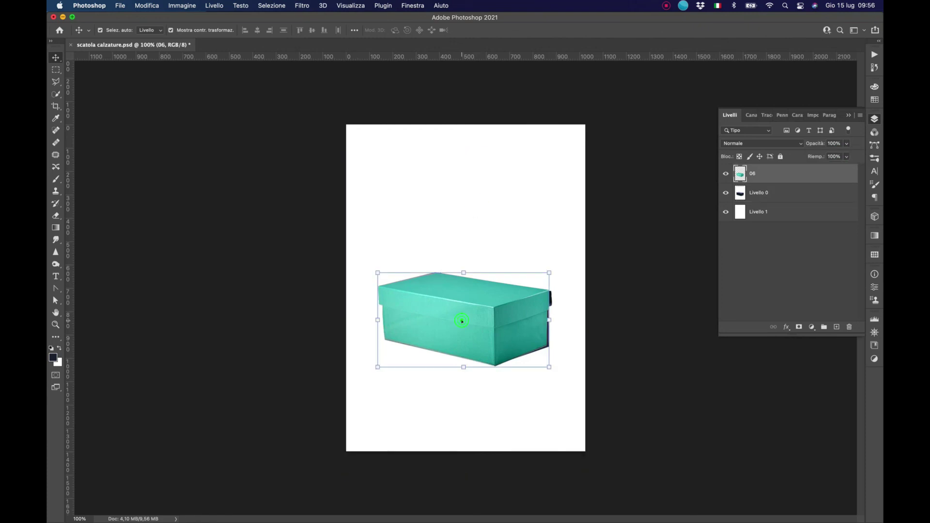
pyautogui.moveTo(462, 321); pyautogui.dragTo(461, 220)
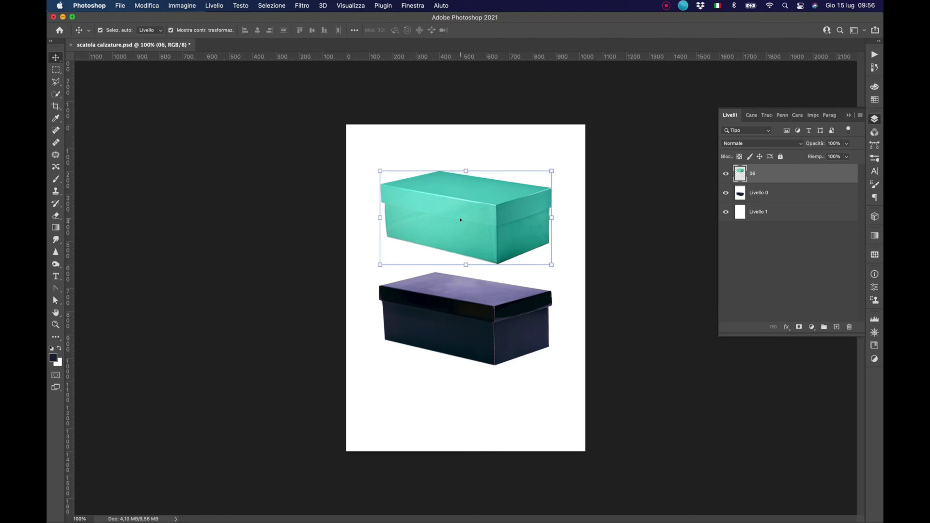
pyautogui.click(421, 405)
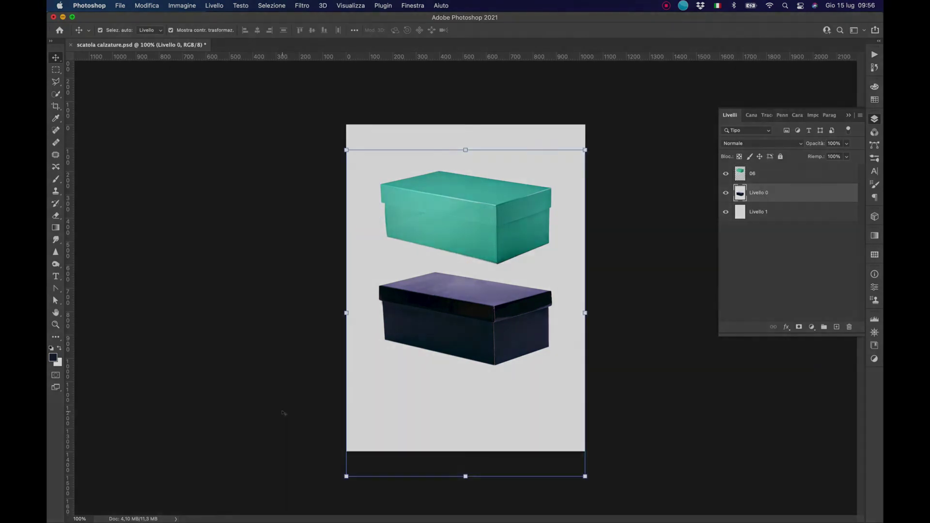